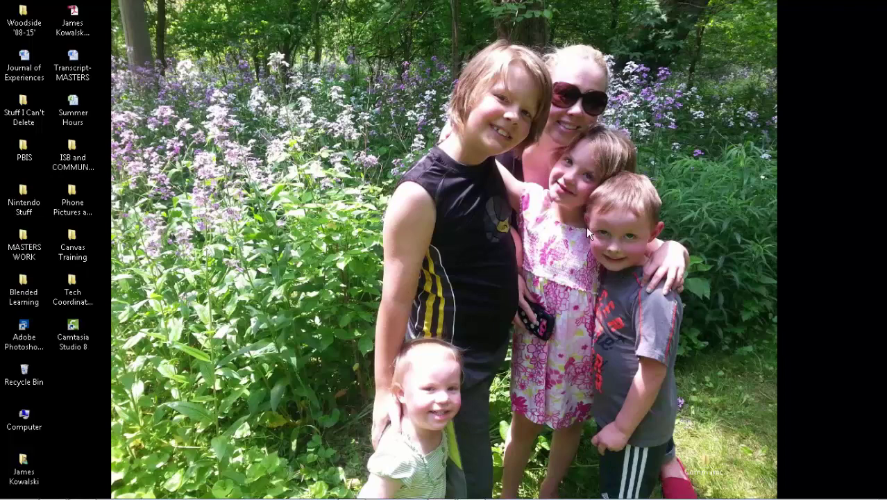
Switch to Chrome and log in to the Southwest Allen County Schools Canvas site.
mouse_move(149, 494)
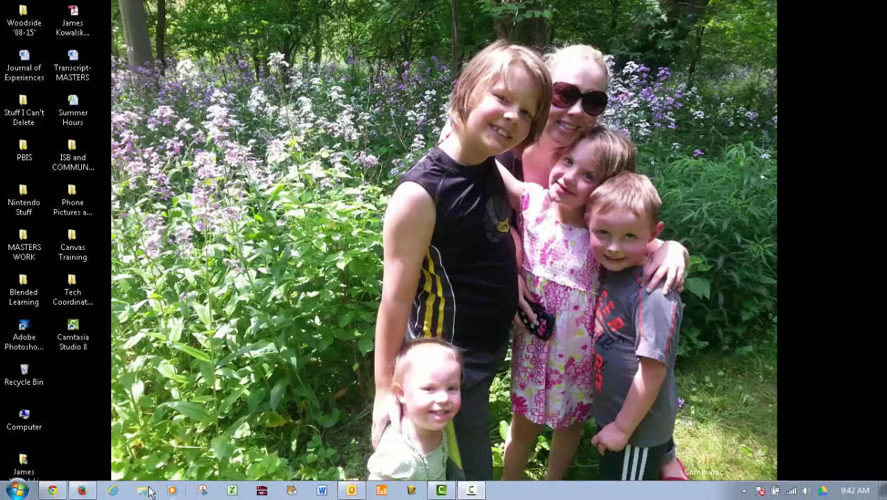
click(62, 490)
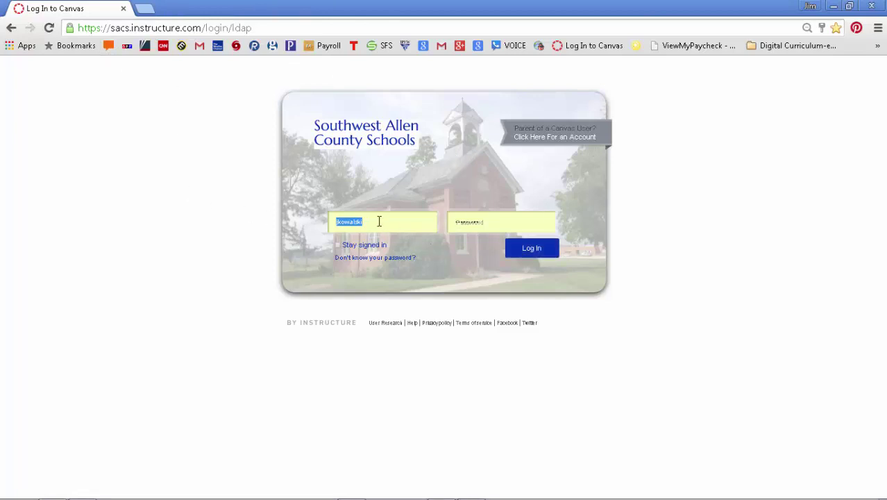
click(529, 256)
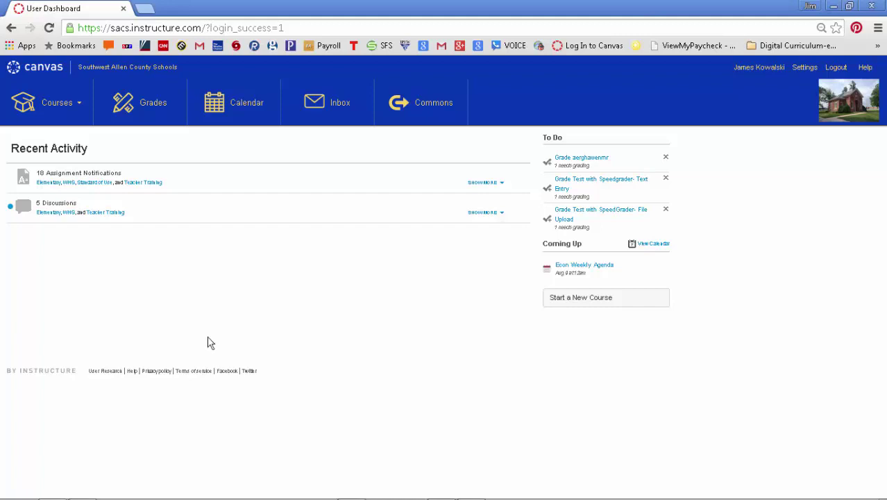
Open Canvas Commons and filter the resources to those shared with Southwest Allen County Schools.
click(430, 105)
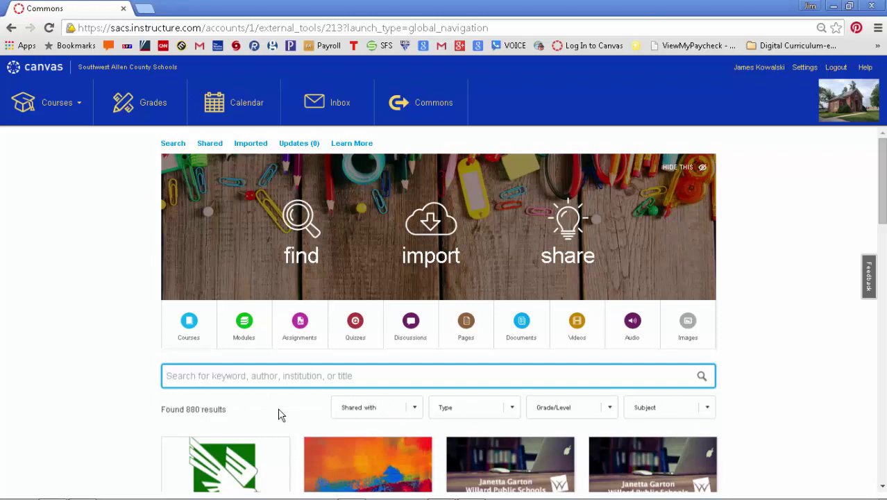
click(416, 413)
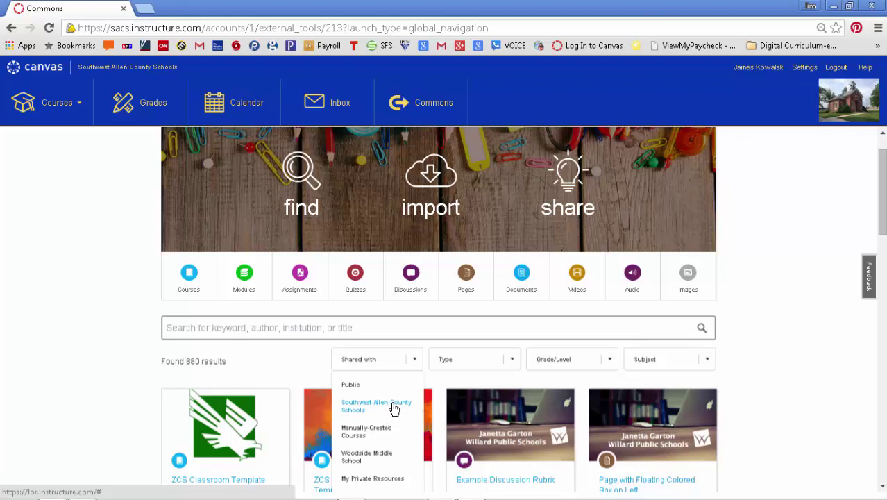
click(388, 406)
scroll(394, 408, down, 3)
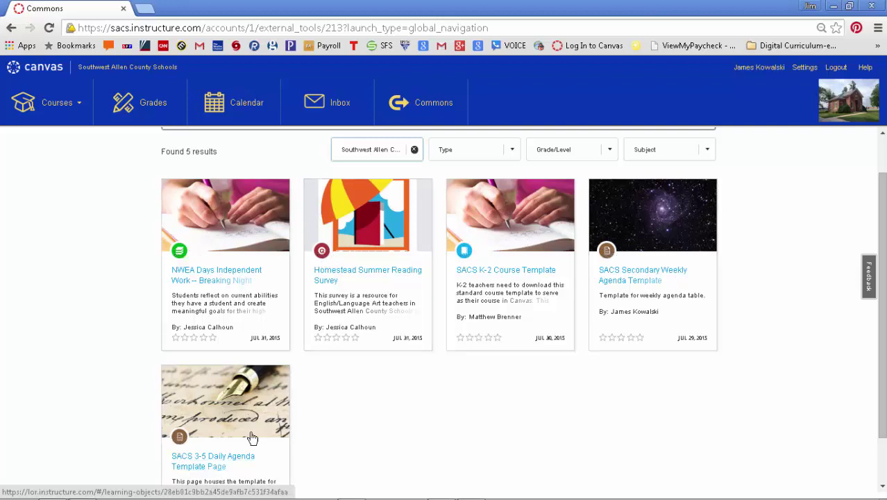
Import the SACS Secondary Weekly Agenda Template into the WHS course.
click(651, 277)
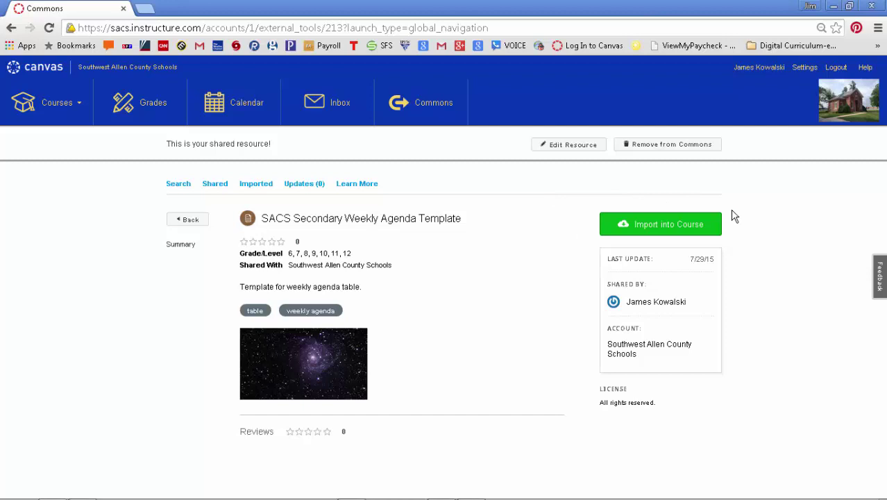
click(650, 229)
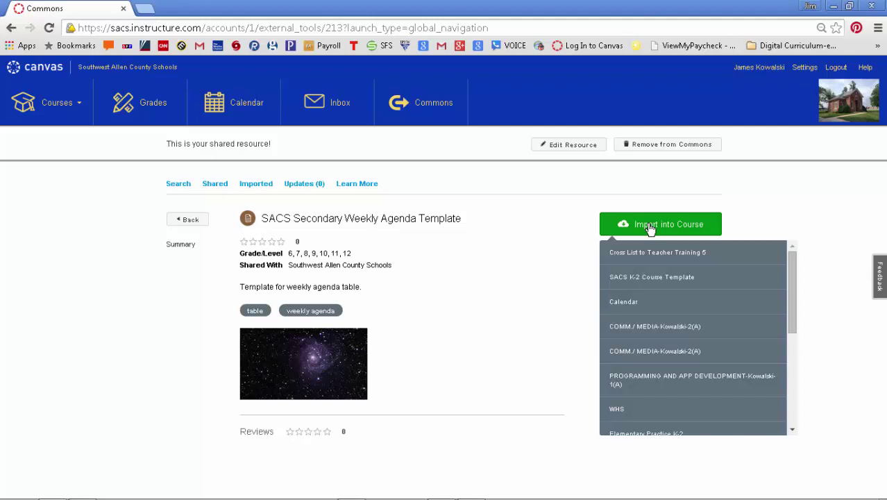
click(621, 410)
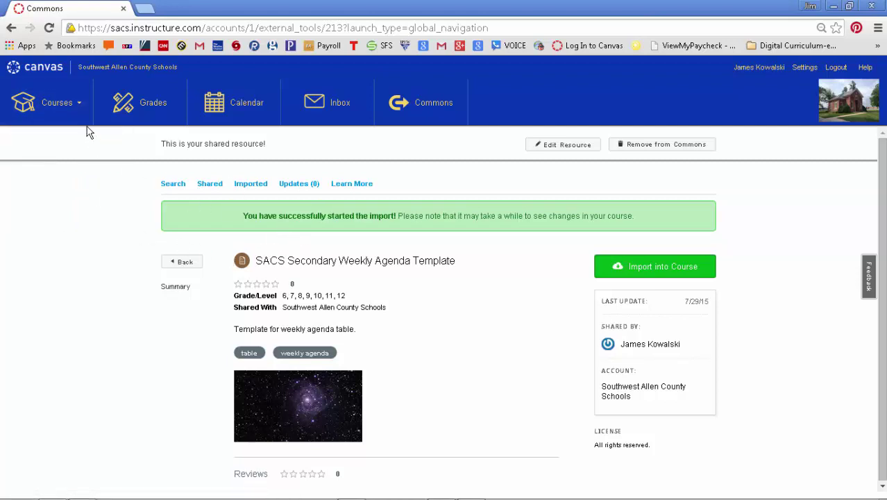
Open the Secondary Weekly Agenda page from the full list of pages in the WHS course.
mouse_move(80, 99)
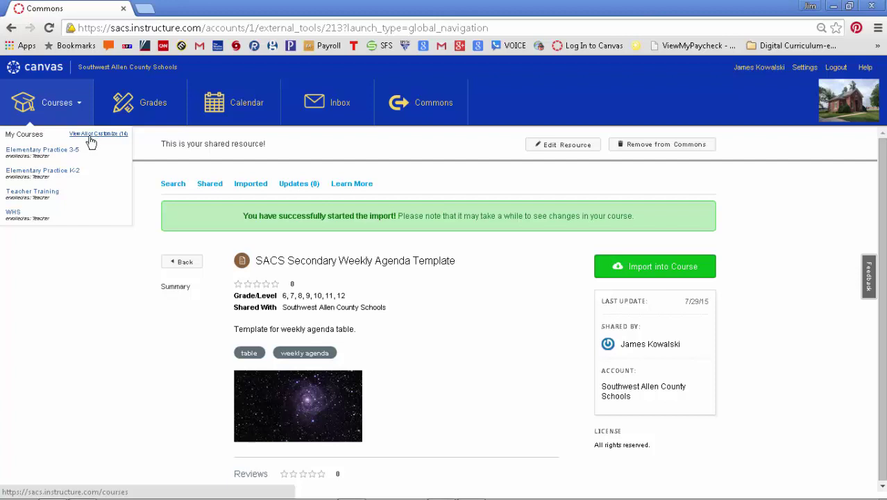
click(17, 214)
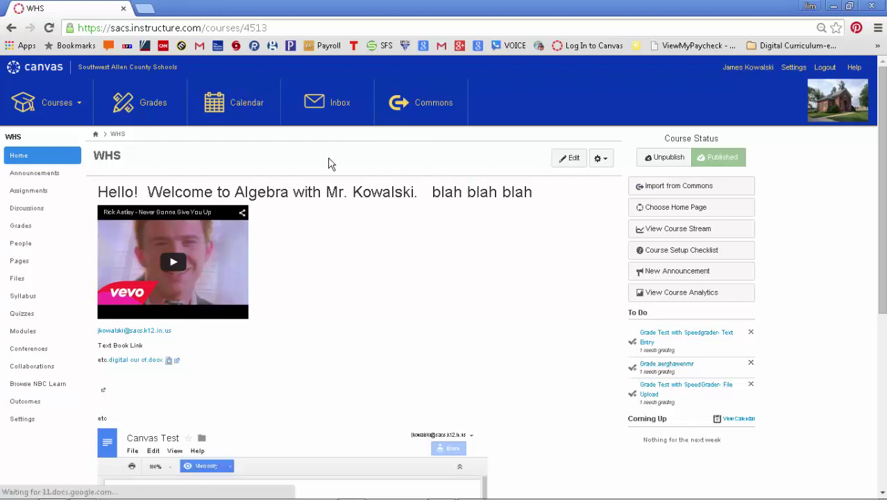
click(24, 265)
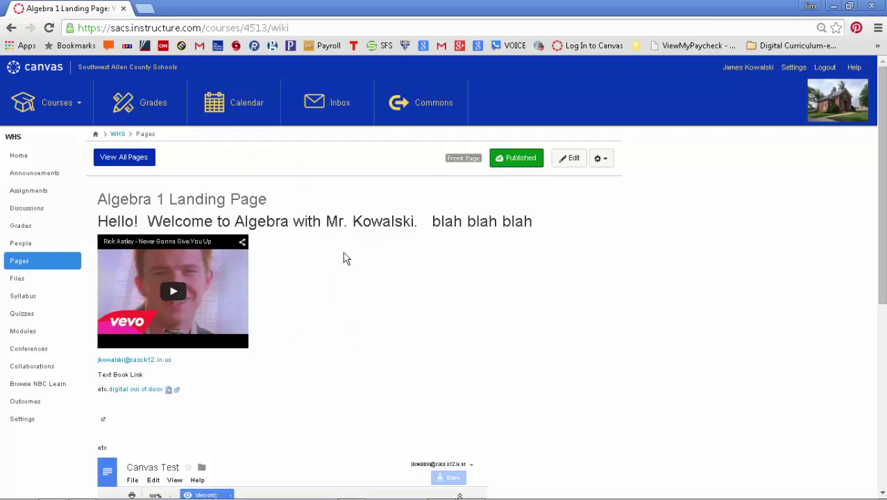
click(125, 158)
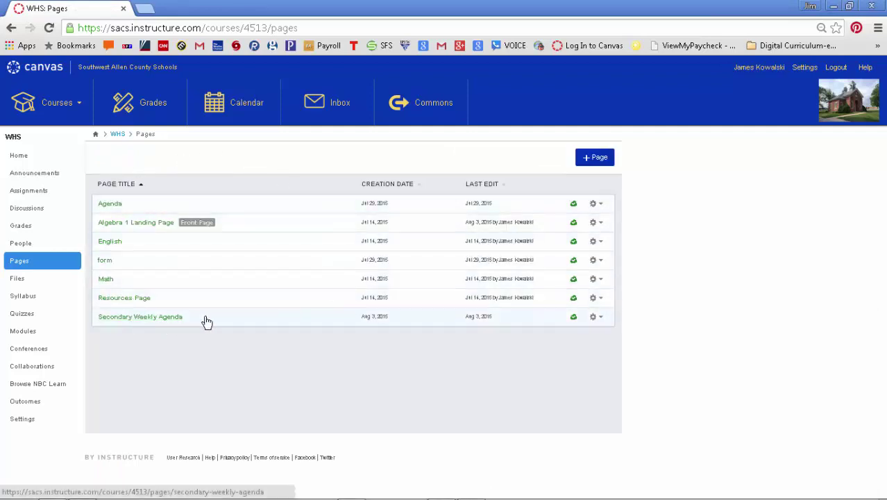
click(160, 320)
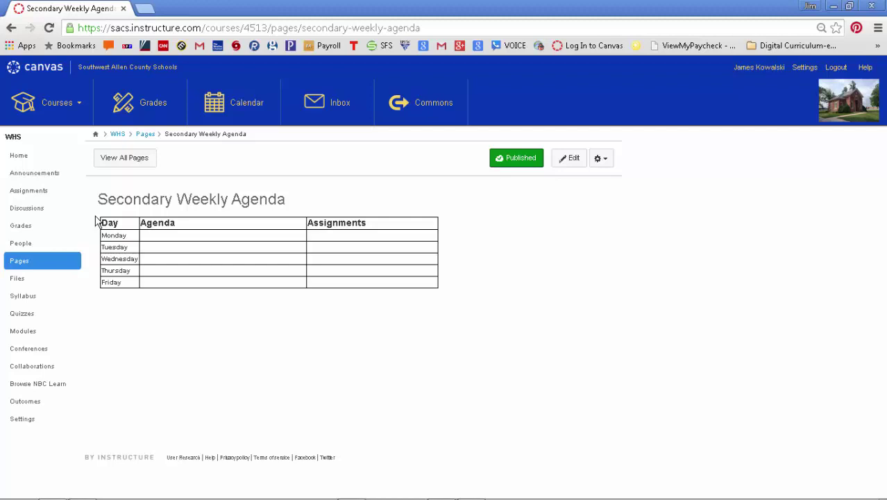
Copy the whole agenda table with its Day, Agenda and Assignments columns from the page.
drag(105, 224, 453, 304)
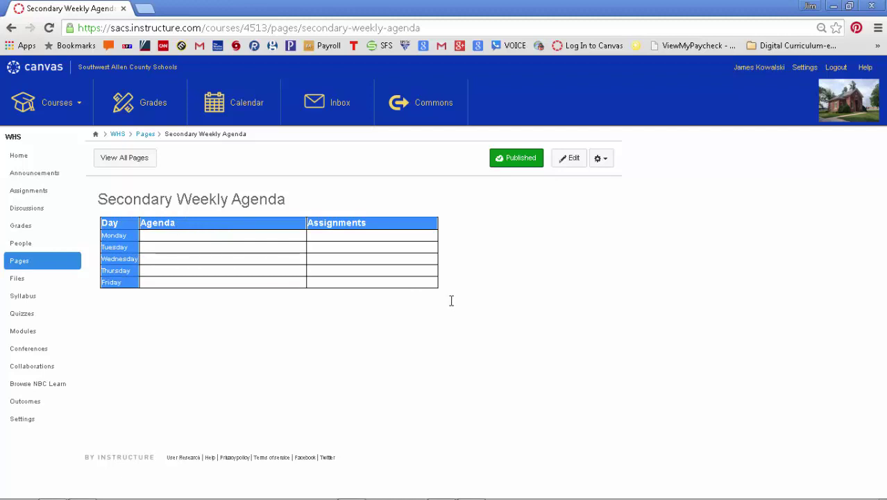
drag(451, 301, 448, 304)
right_click(328, 225)
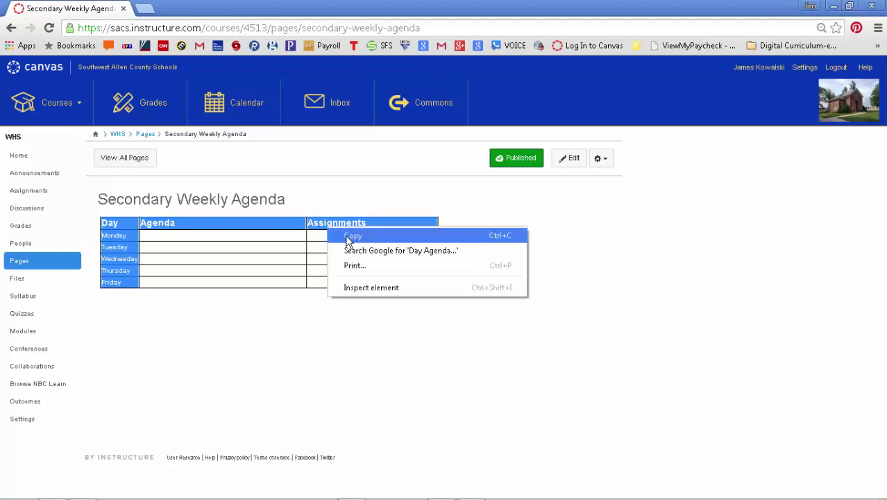
click(347, 236)
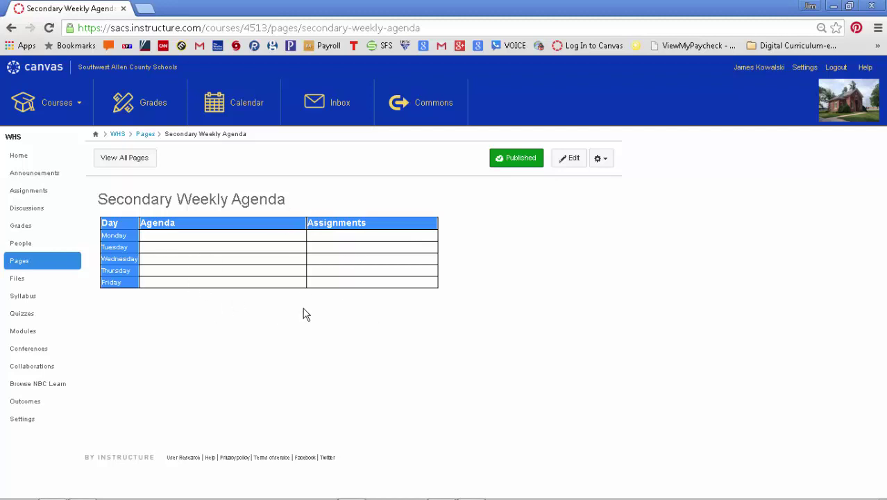
In the Canvas calendar, start an event on August 9, 2015 in the personal calendar, titled "Weekly Agenda Template".
click(249, 114)
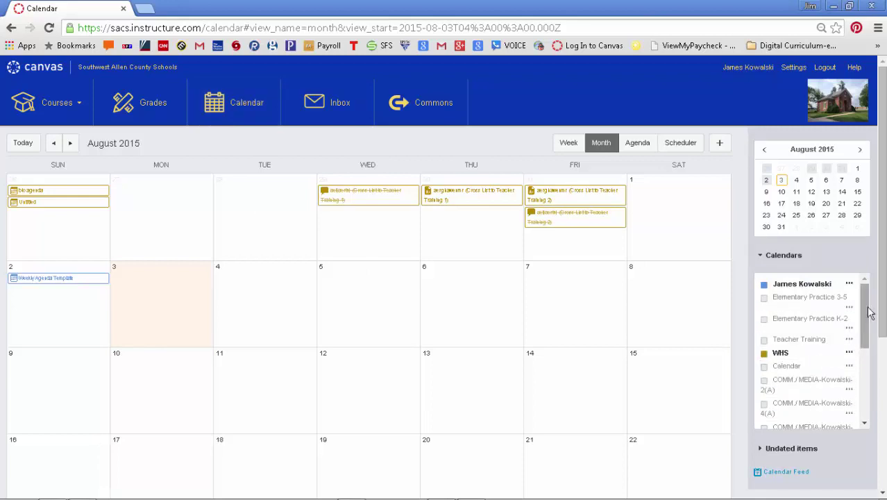
mouse_move(871, 312)
mouse_down()
mouse_move(871, 363)
mouse_move(873, 304)
mouse_up()
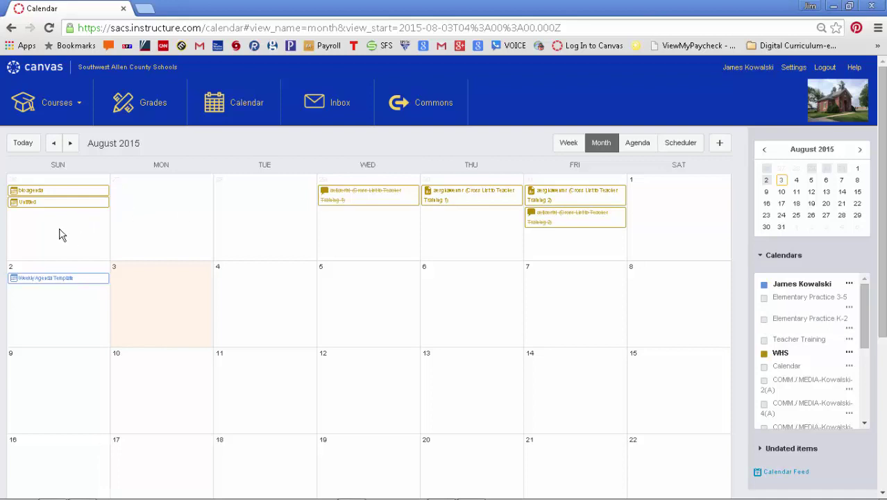
click(30, 365)
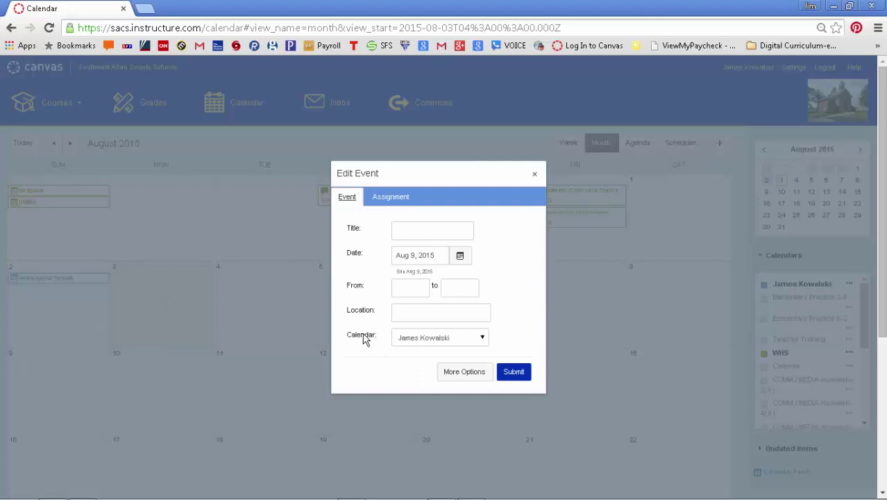
click(482, 341)
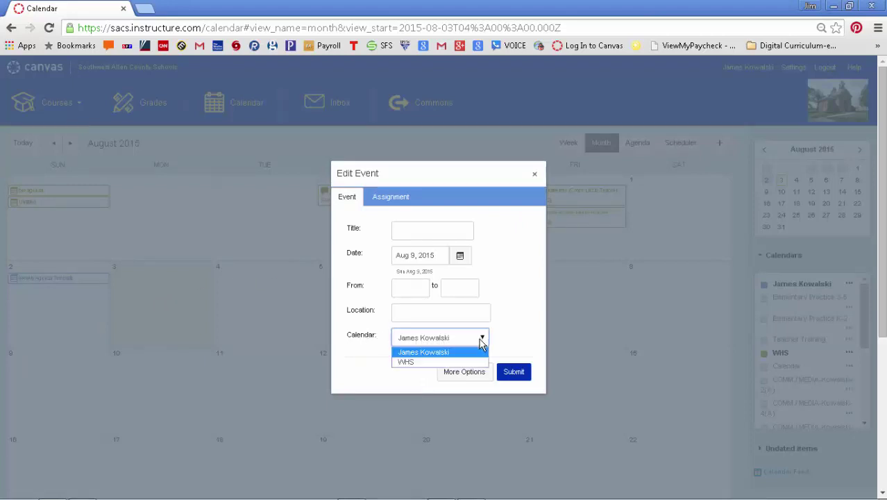
click(461, 351)
click(412, 233)
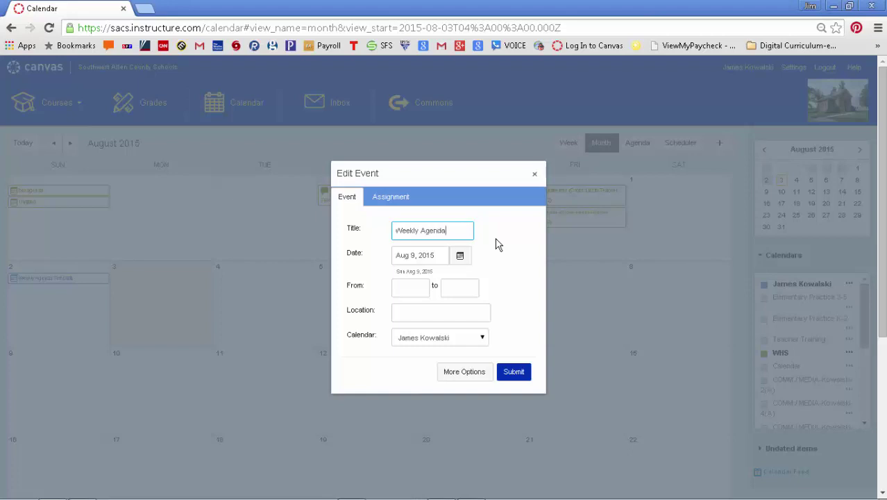
text(Weekly Agenda Template)
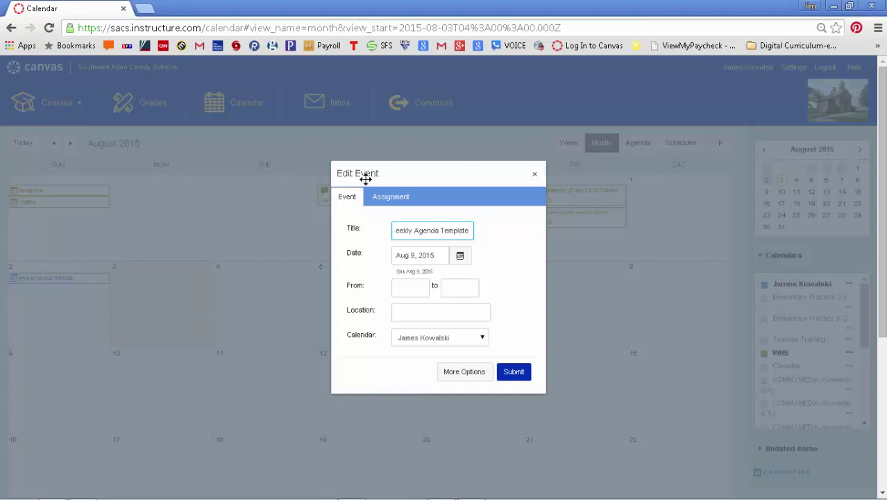
Paste the copied agenda table into the event's detailed description and create the event.
click(462, 374)
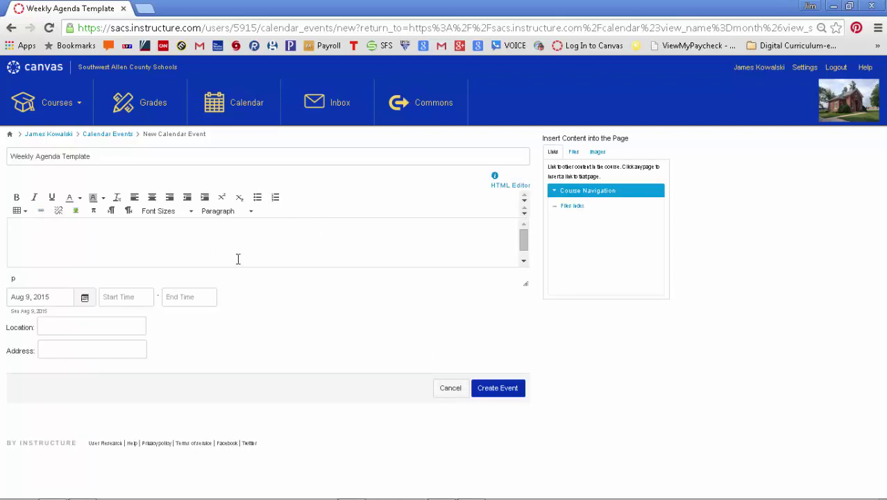
right_click(64, 230)
click(93, 307)
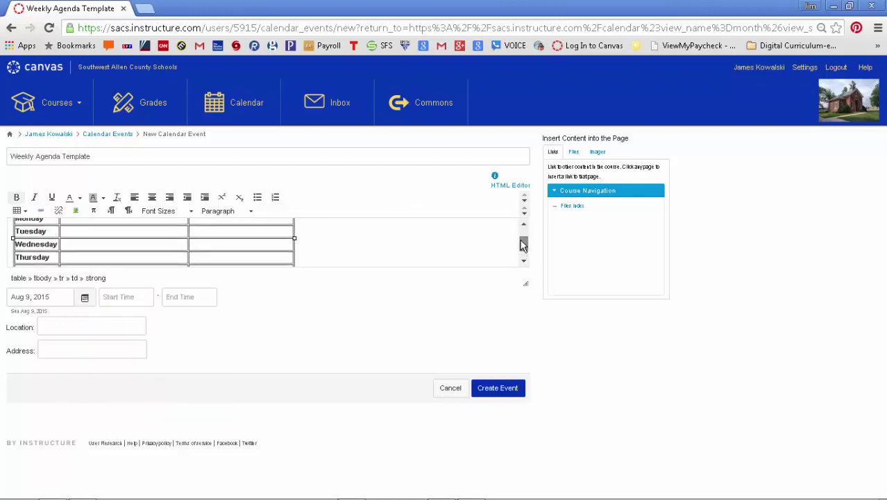
drag(523, 248, 525, 233)
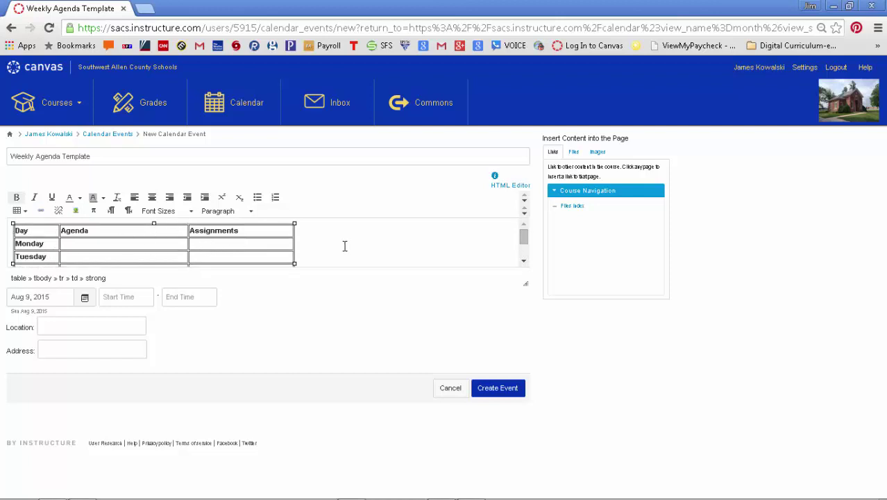
click(497, 388)
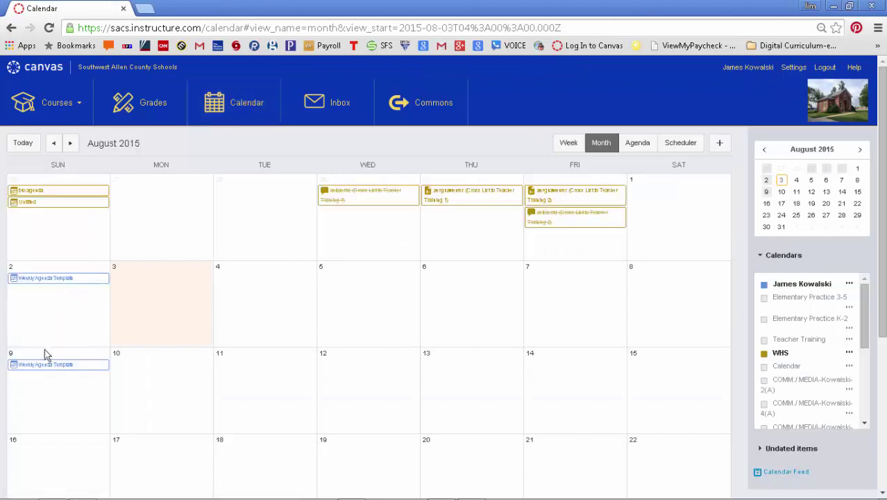
Check the details of the August 9 Weekly Agenda Template event and move it to August 16.
click(41, 368)
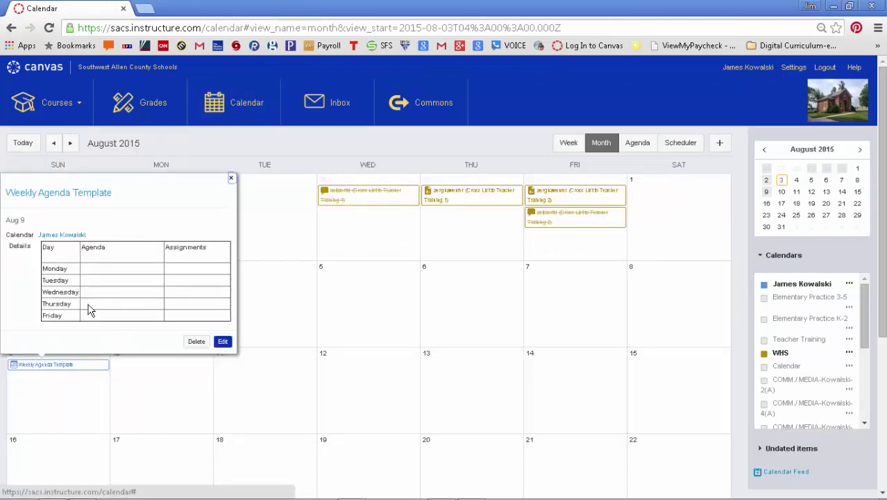
click(232, 178)
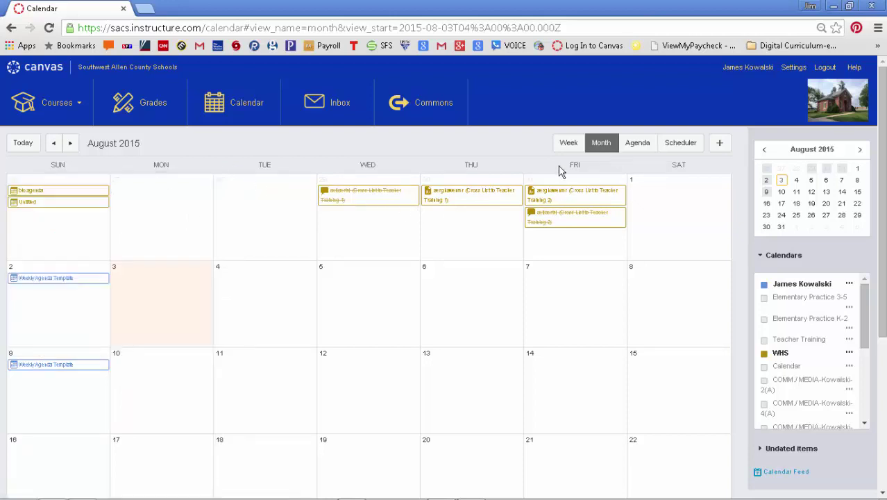
drag(64, 373, 32, 464)
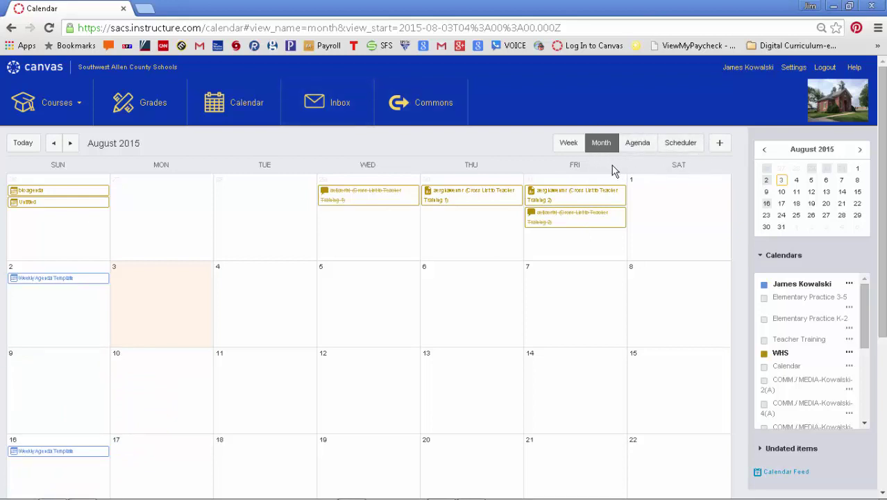
Move the August 16 Weekly Agenda Template event to August 30.
click(70, 143)
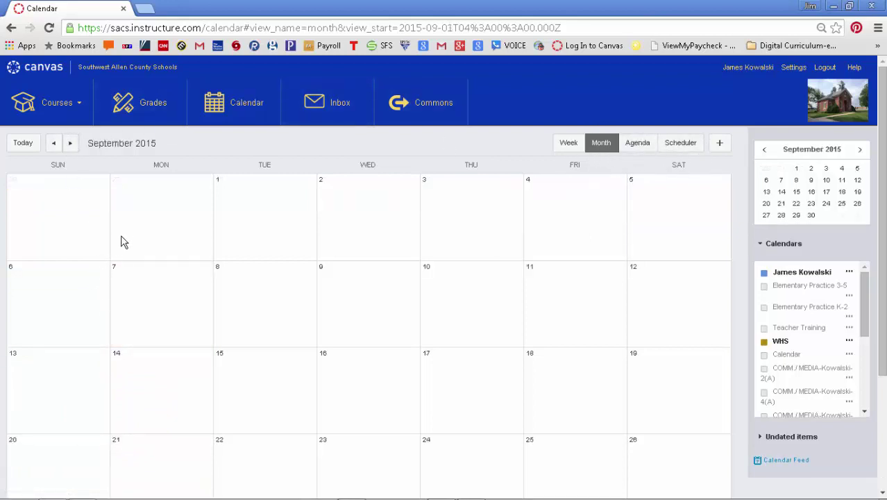
click(52, 144)
scroll(57, 458, down, 4)
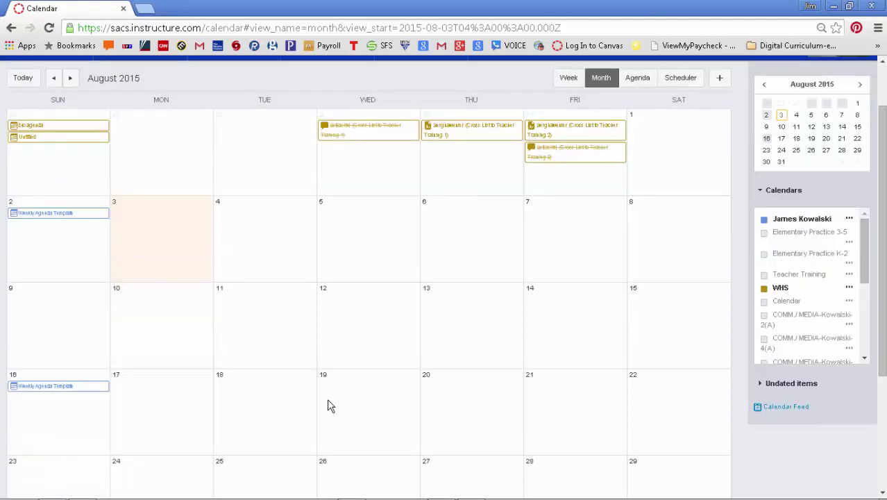
drag(47, 206, 32, 381)
scroll(222, 309, up, 4)
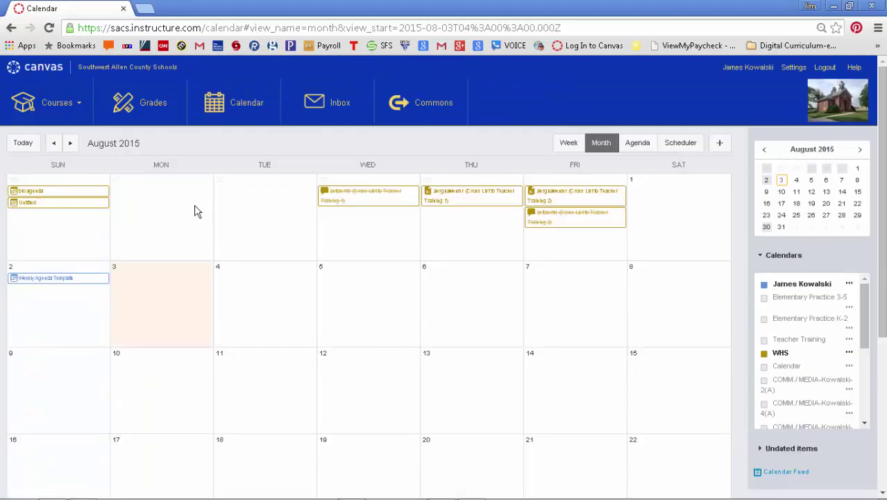
Show September 2015 and view the details of the August 30 Weekly Agenda Template event.
click(70, 143)
drag(65, 199, 34, 201)
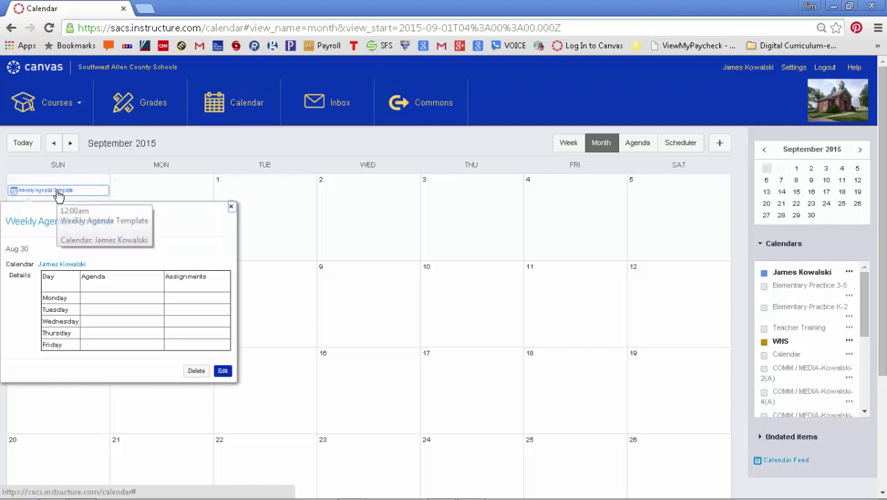
click(231, 207)
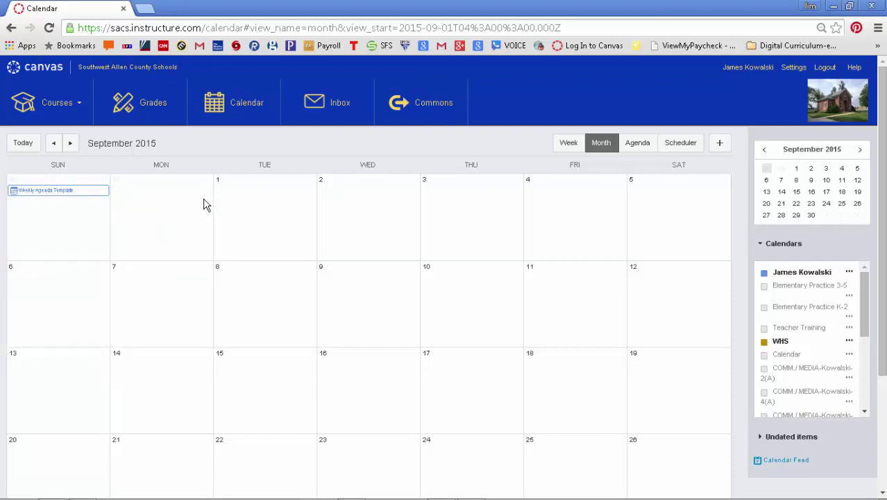
Return to August 2015 in the month view and move the August 30 Weekly Agenda Template event to August 9.
click(569, 142)
click(601, 143)
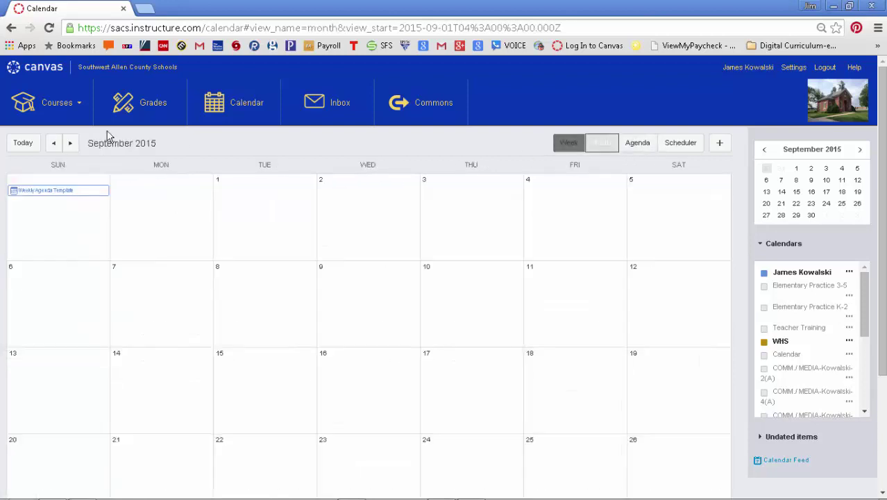
click(53, 143)
scroll(59, 453, down, 3)
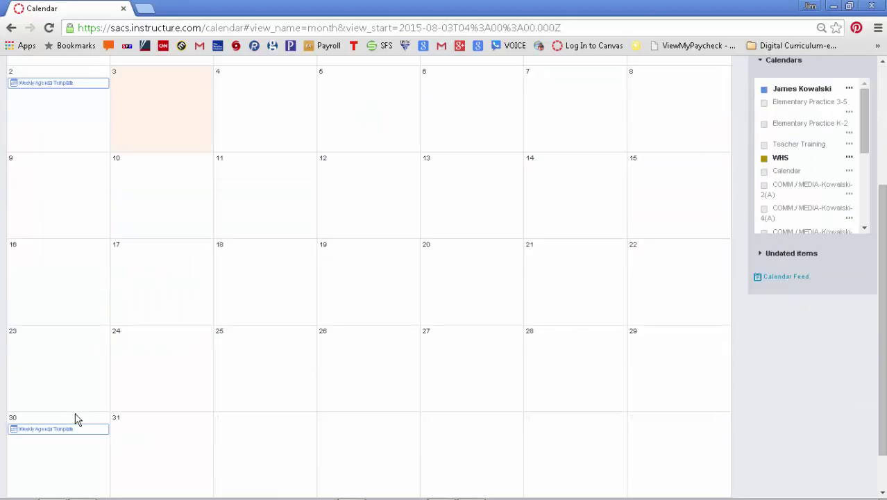
drag(60, 430, 50, 174)
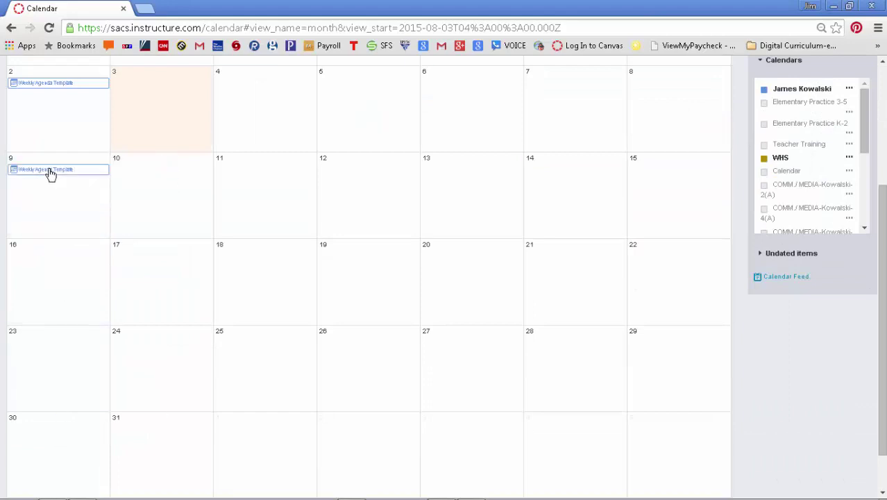
Open the August 9 Weekly Agenda Template event and copy the whole agenda table from its details.
click(50, 172)
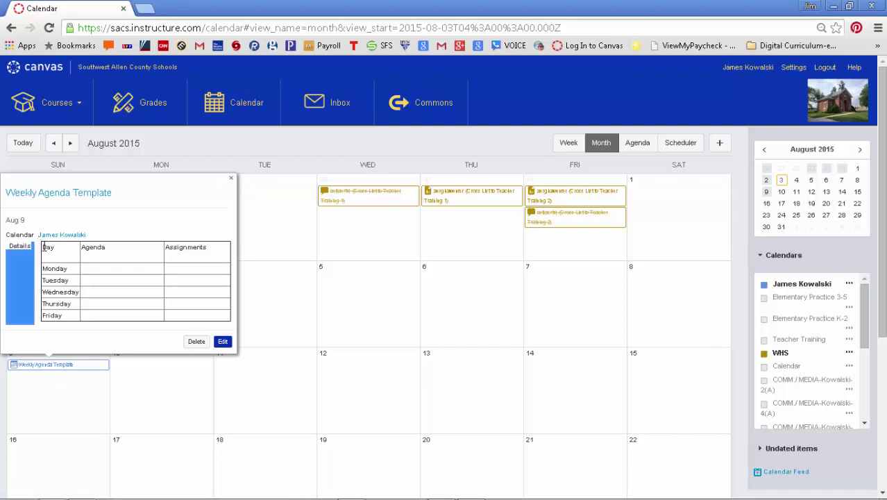
drag(44, 248, 229, 317)
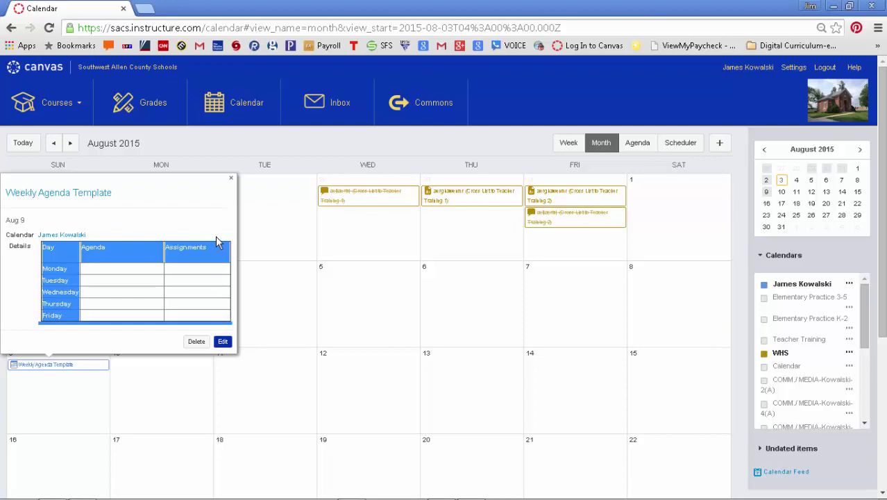
Start an August 16 event titled "auioshguoashfuog" in the WHS calendar and open its full editing options.
click(68, 449)
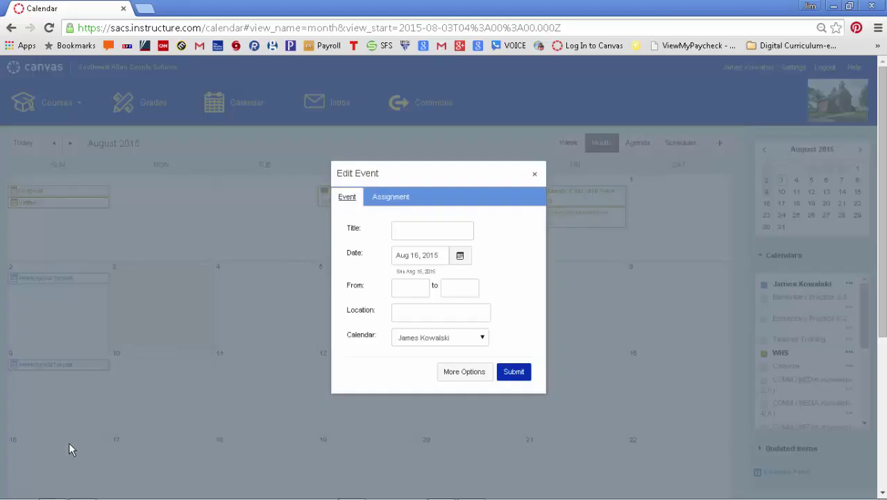
click(406, 231)
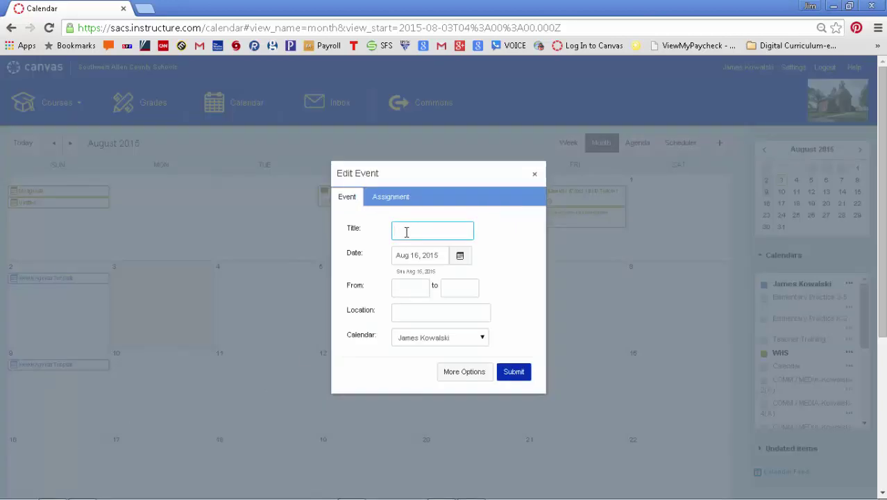
text(auishguoashfuog)
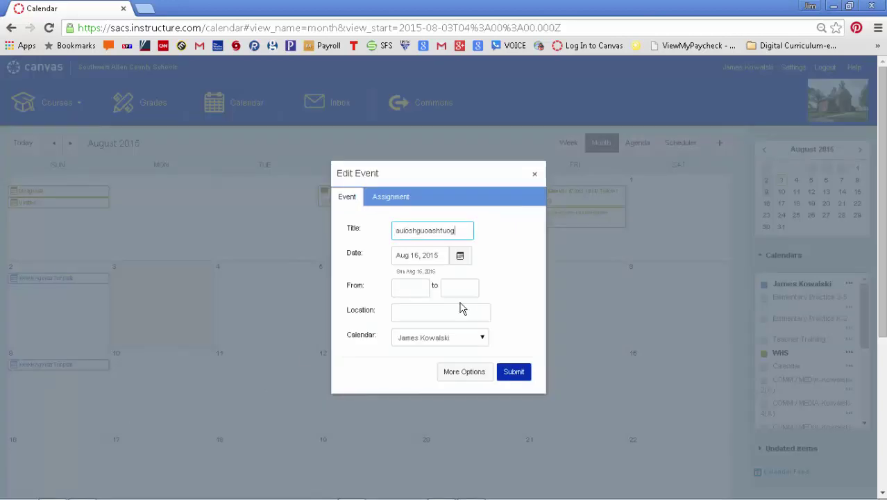
click(480, 342)
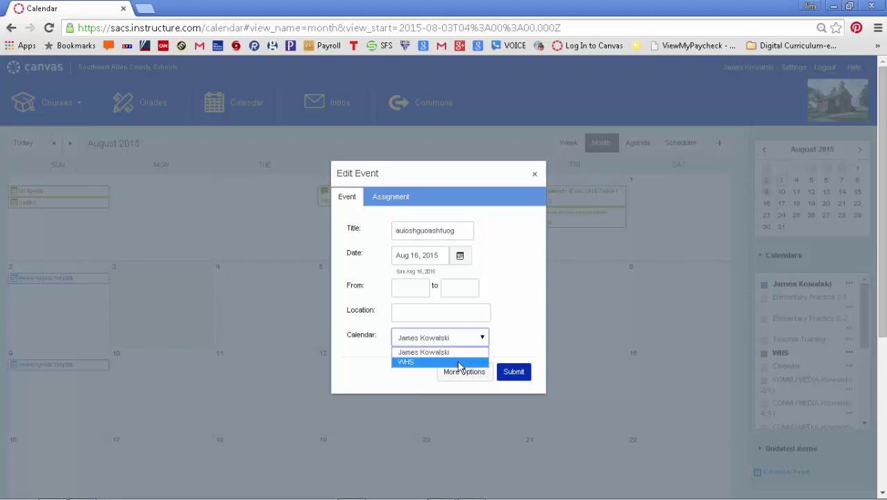
click(458, 362)
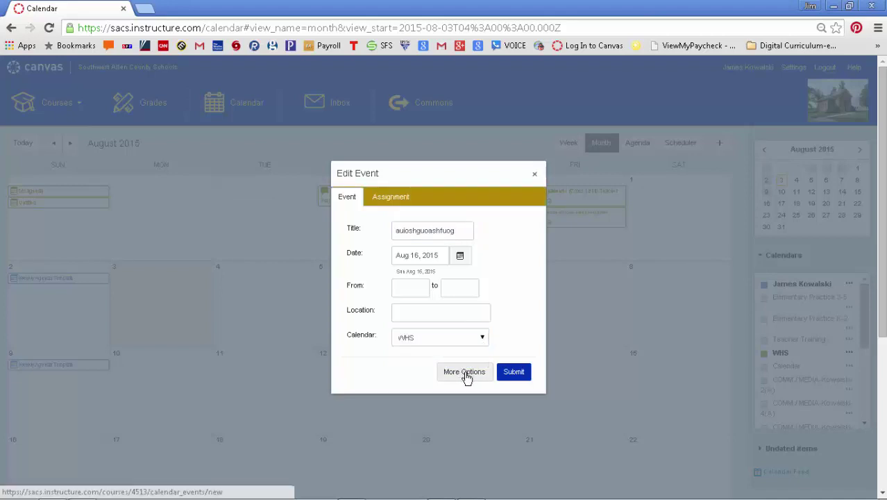
click(465, 375)
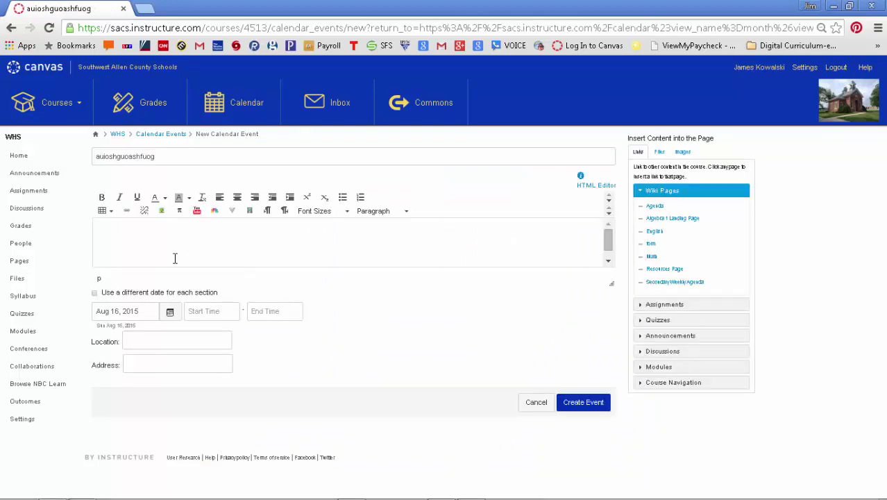
Paste the agenda table into the event description, fill Monday's Agenda cell with placeholder text starting "asdfgasnF", and create the event.
key(ctrl+v)
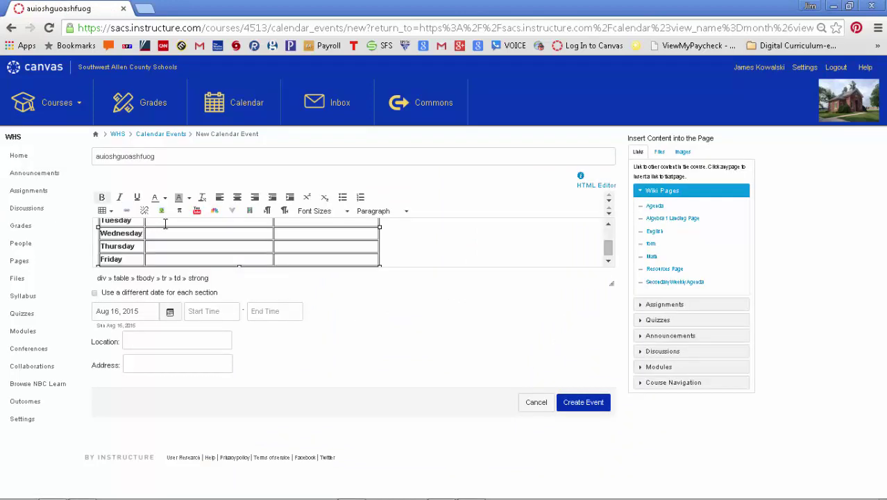
scroll(308, 229, up, 2)
click(192, 243)
text(asdfgasnF)
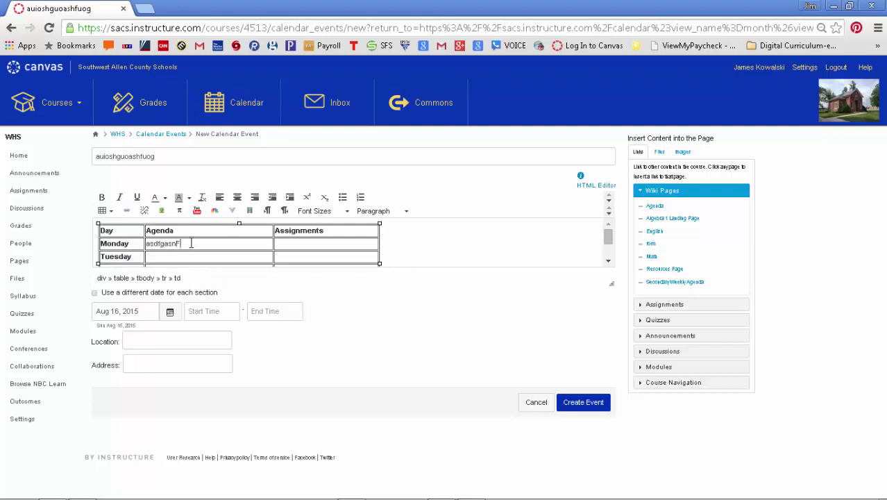
text(abigd novisnlOBNzuios bzx bnsfbio hzxfn)
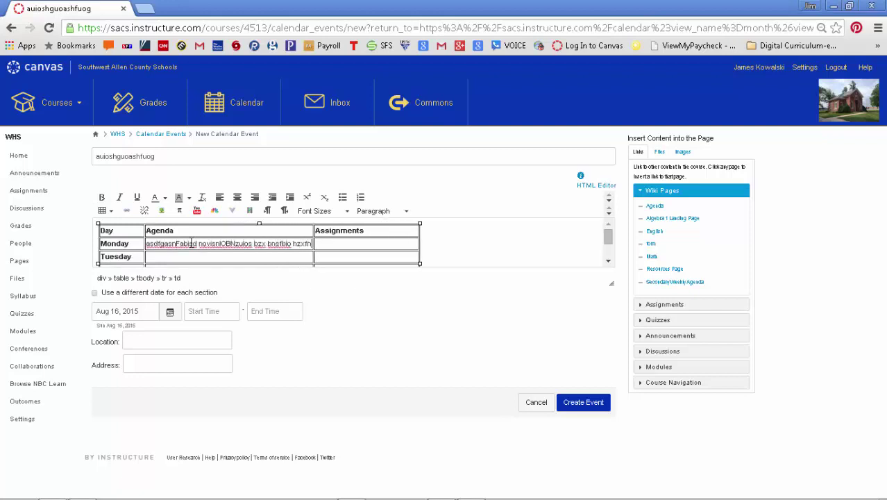
click(577, 402)
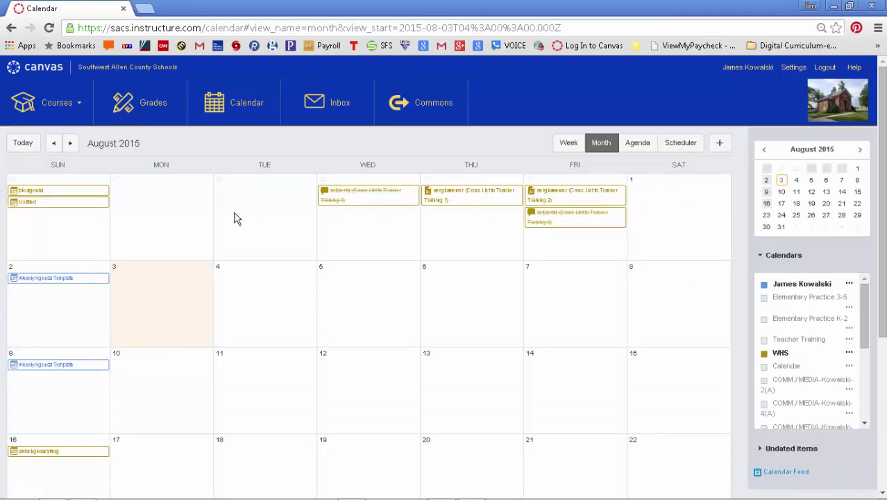
View the details of the August 2 Weekly Agenda Template event and close them.
mouse_move(61, 284)
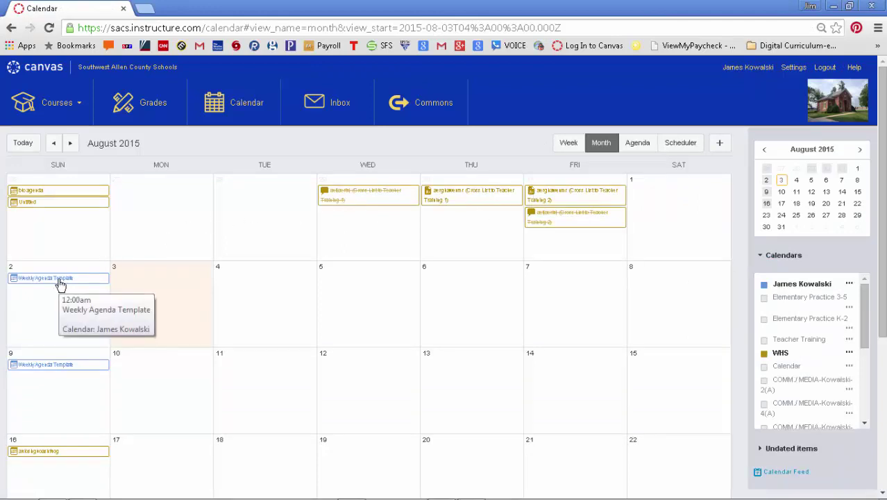
drag(61, 285, 26, 274)
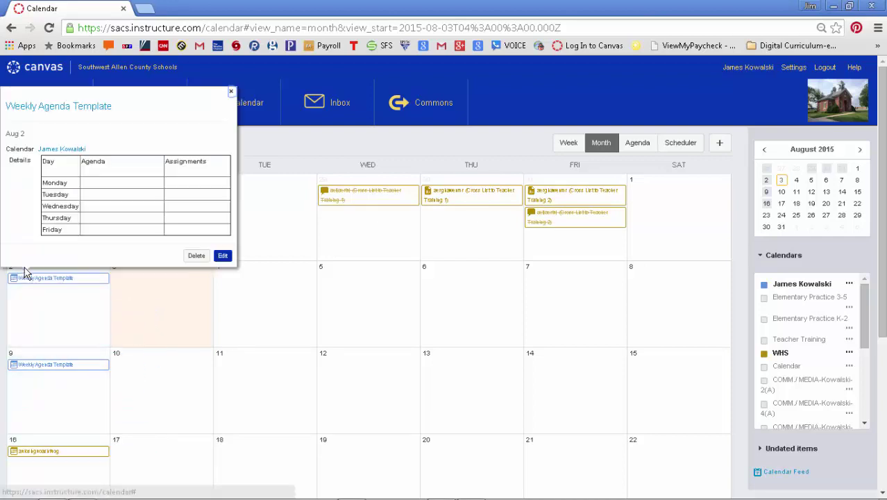
click(231, 92)
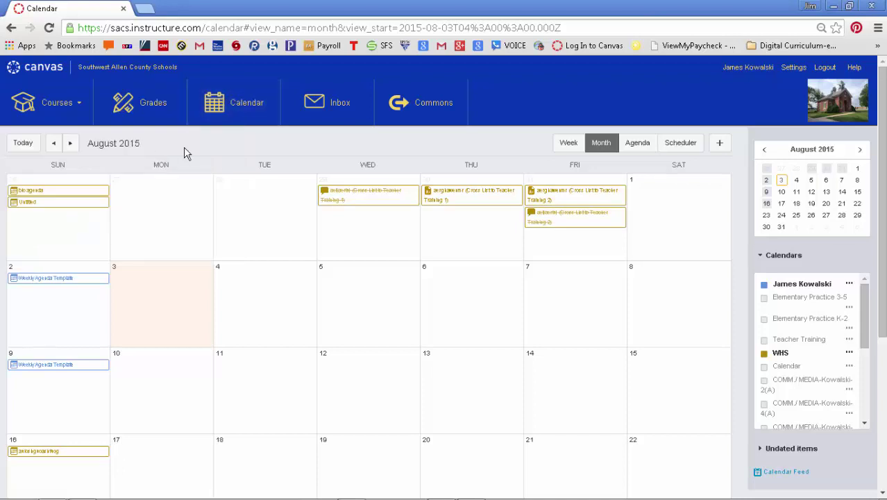